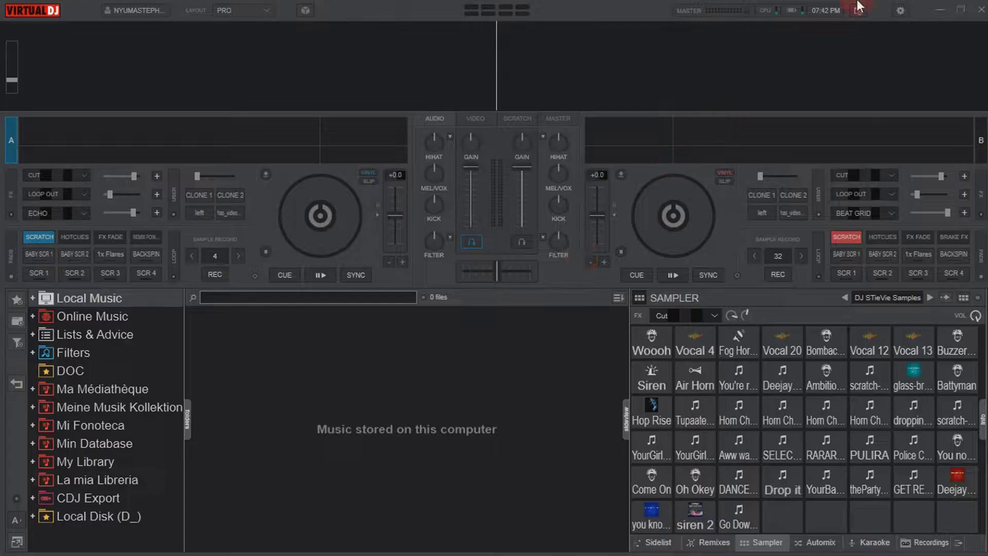
# Step: Turn on Wi-Fi from the desktop and connect to the available secured network
pyautogui.click(938, 11)
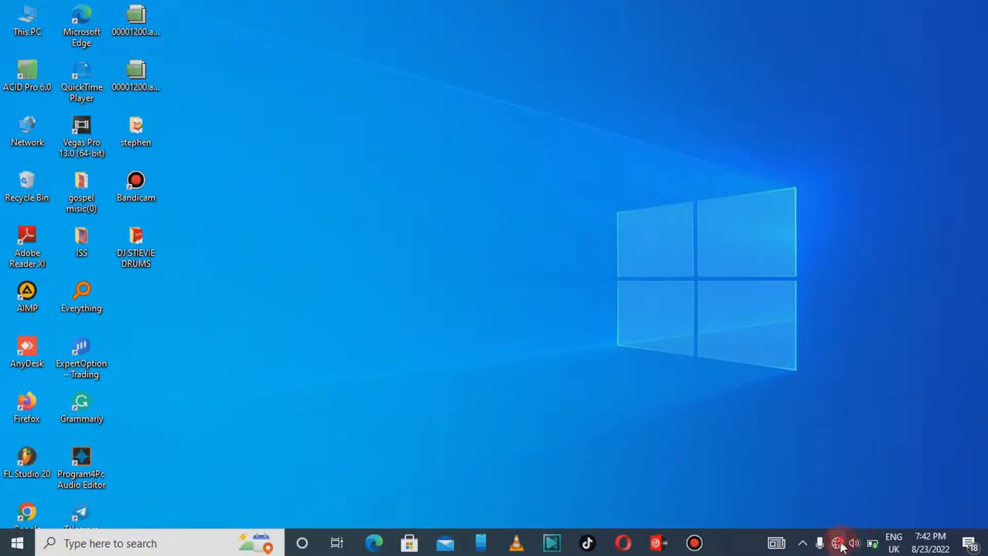
pyautogui.click(838, 542)
pyautogui.click(755, 505)
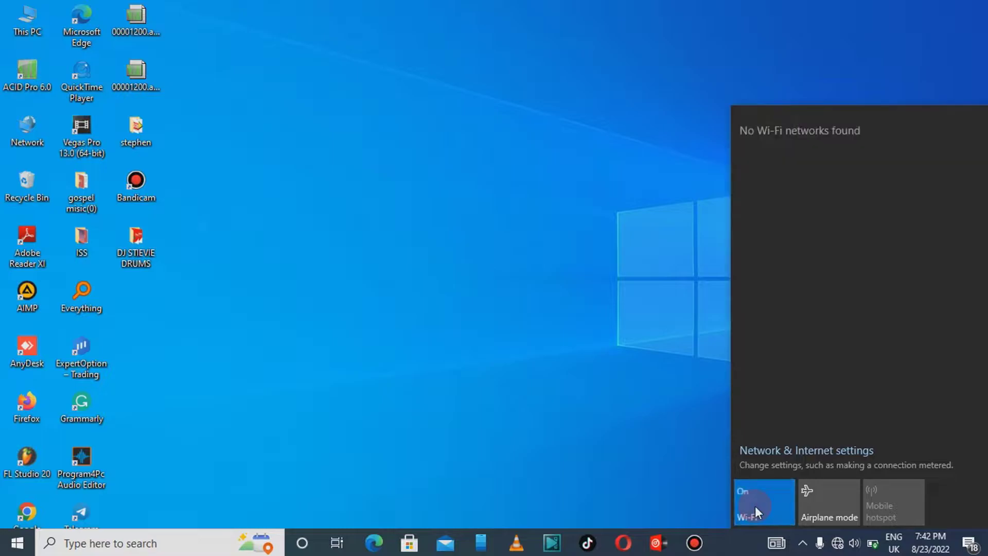
pyautogui.click(823, 134)
pyautogui.click(881, 195)
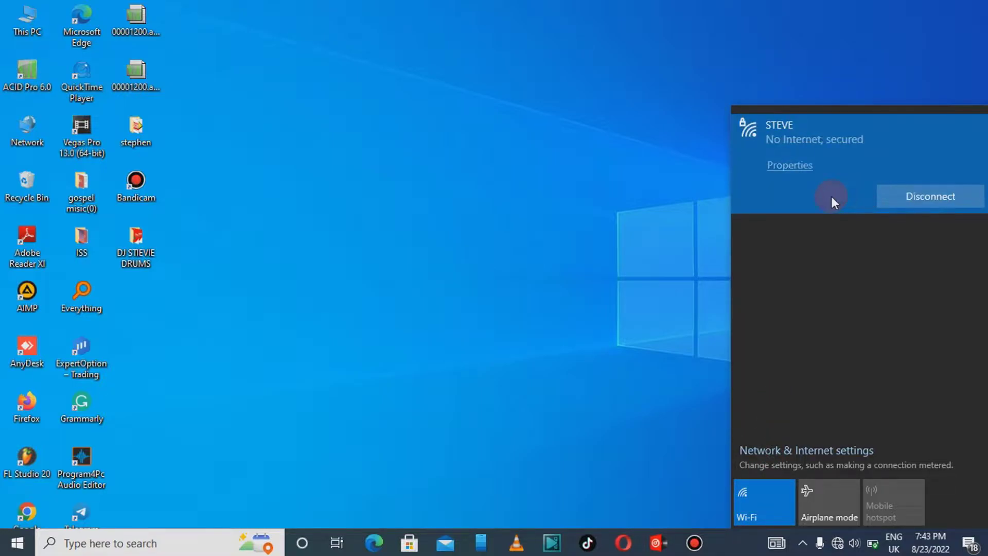
pyautogui.rightClick(448, 136)
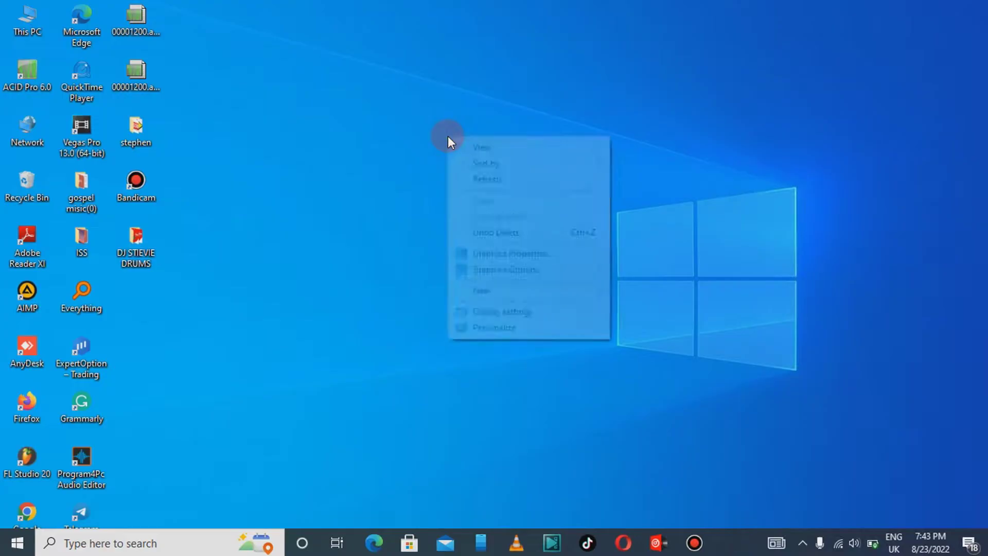
pyautogui.click(474, 183)
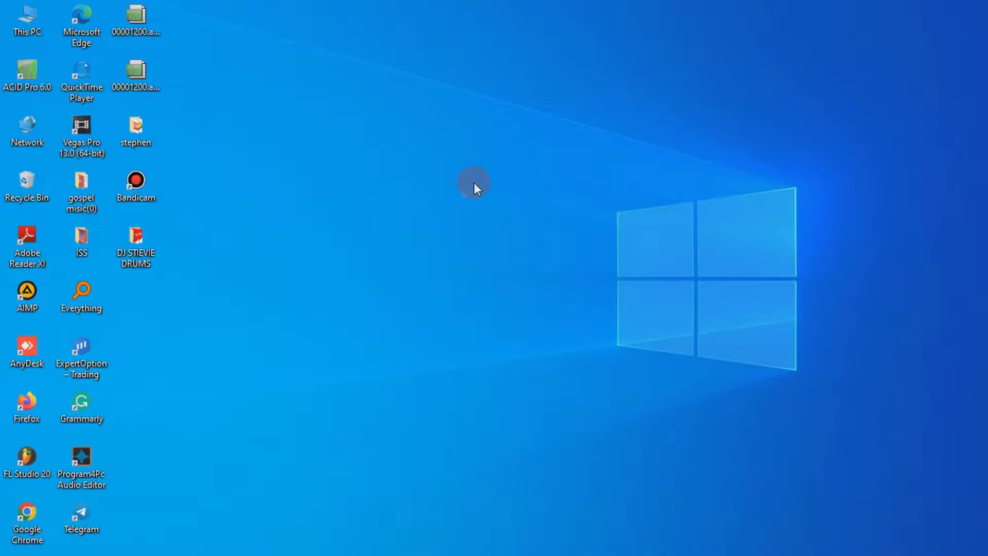
# Step: Open Google Chrome and search Google for "serato dj skins free download"
pyautogui.doubleClick(16, 543)
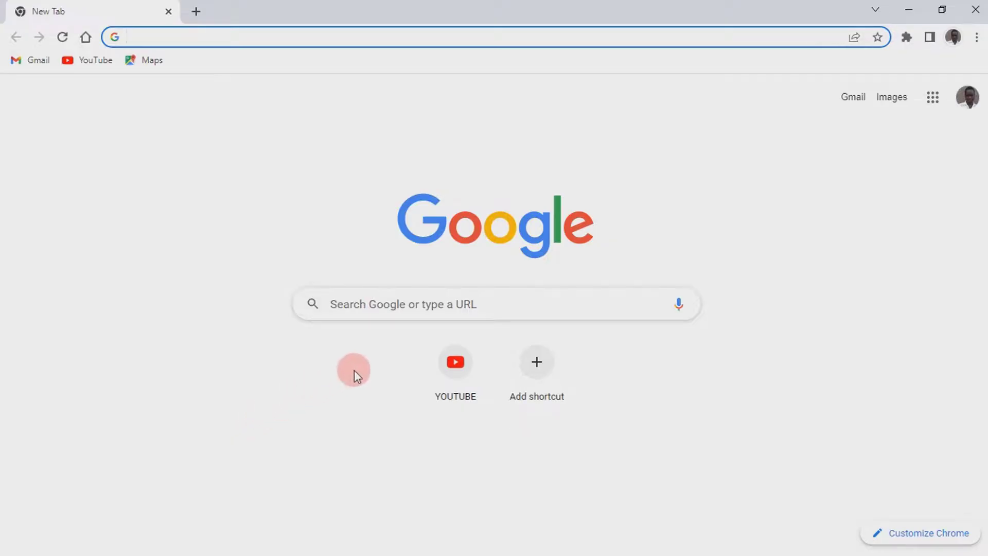
pyautogui.click(315, 381)
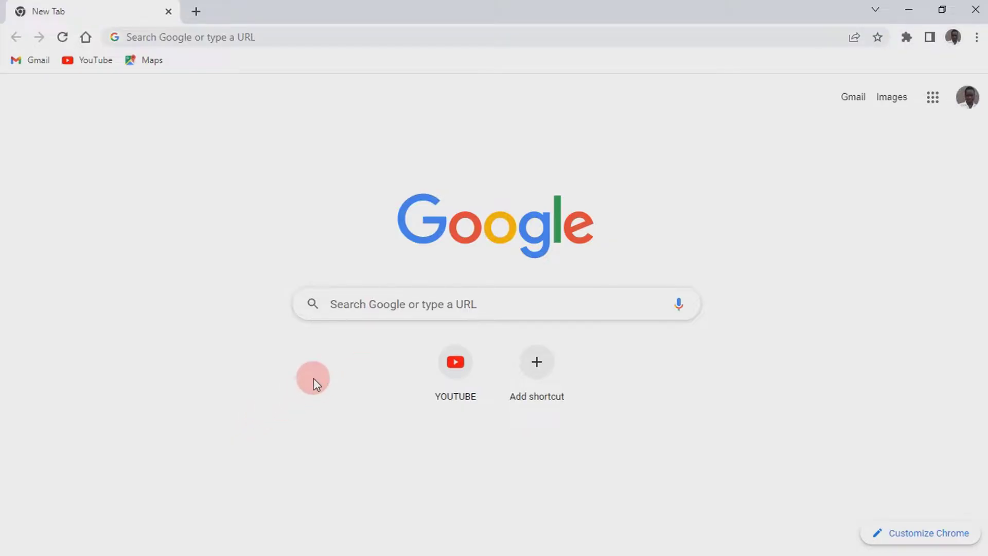
pyautogui.click(348, 302)
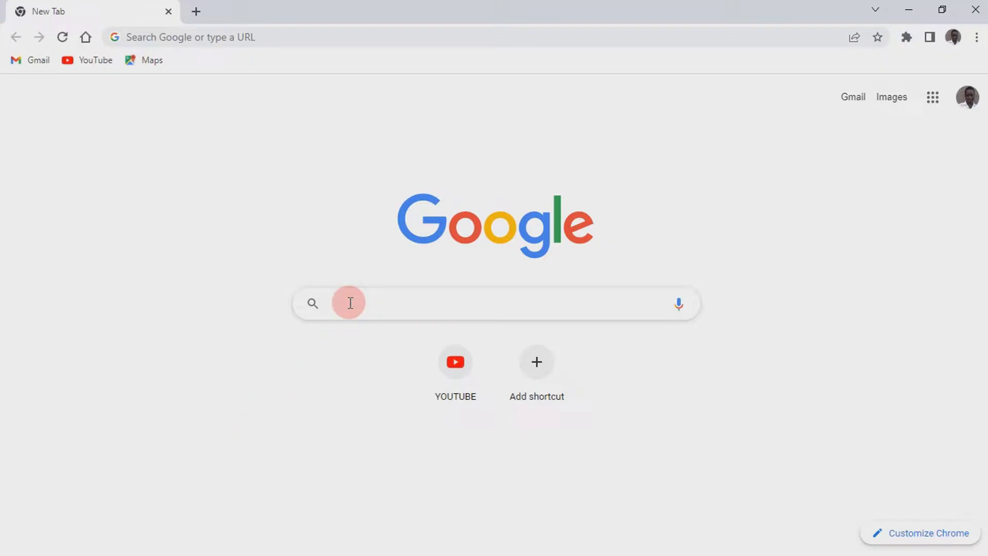
pyautogui.write('ser')
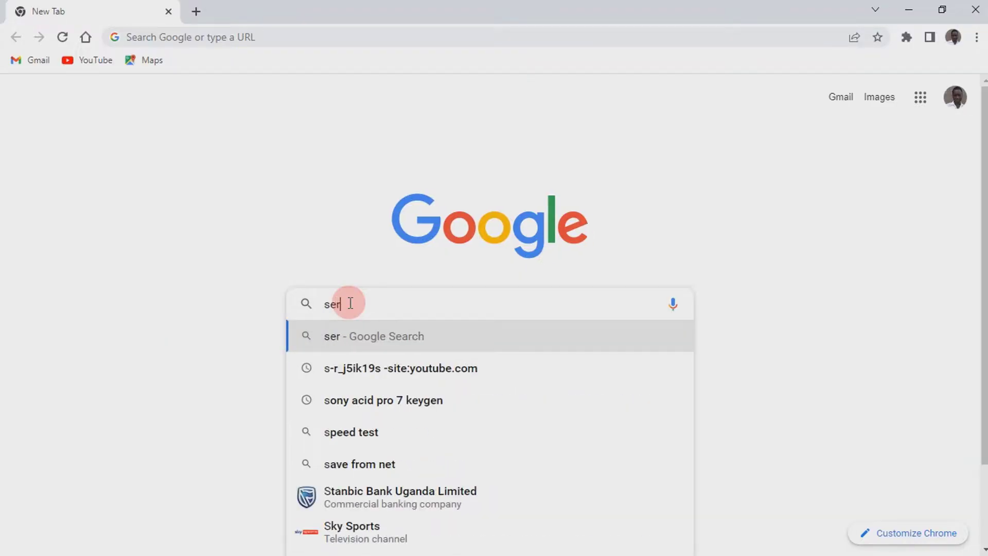
pyautogui.write('ato')
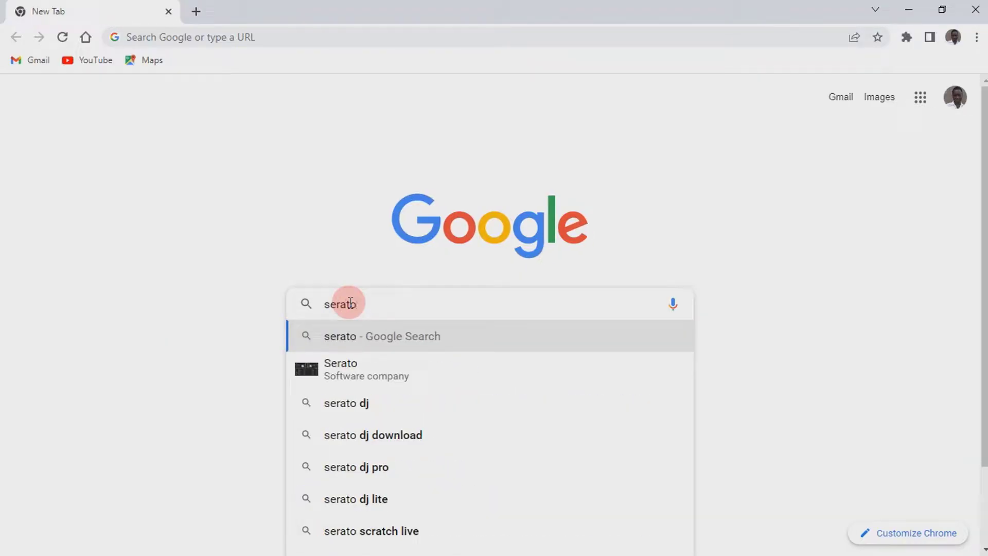
pyautogui.write(' dj s')
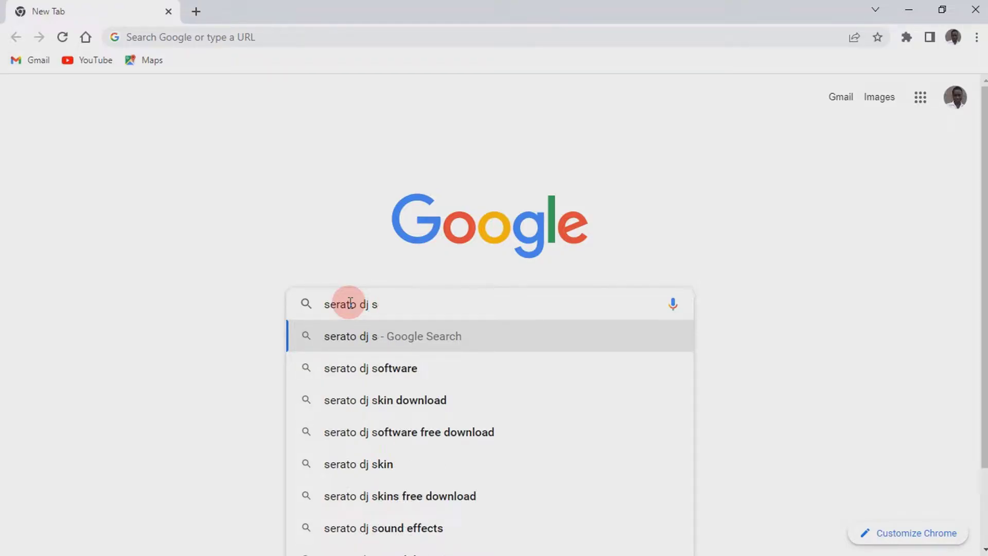
pyautogui.write('kins ')
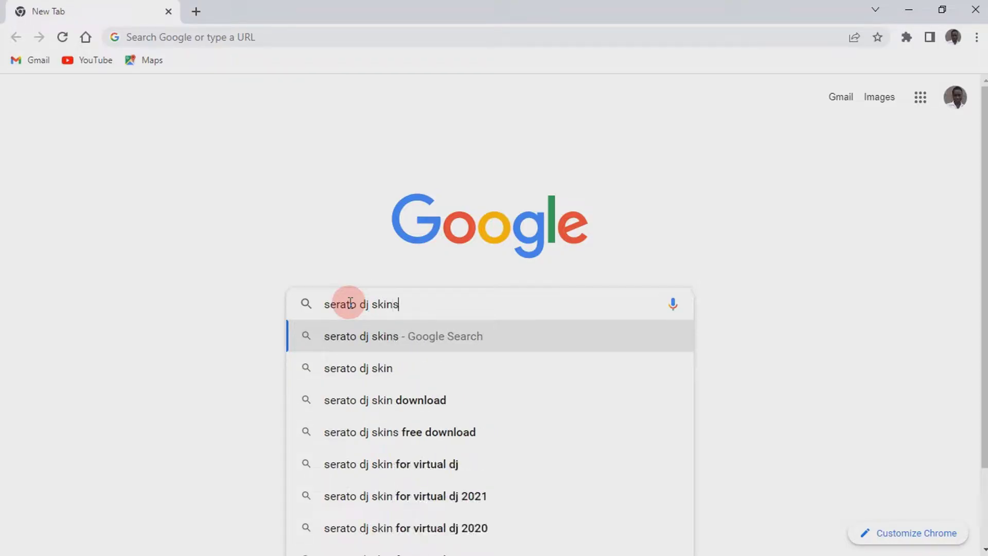
pyautogui.write('fr')
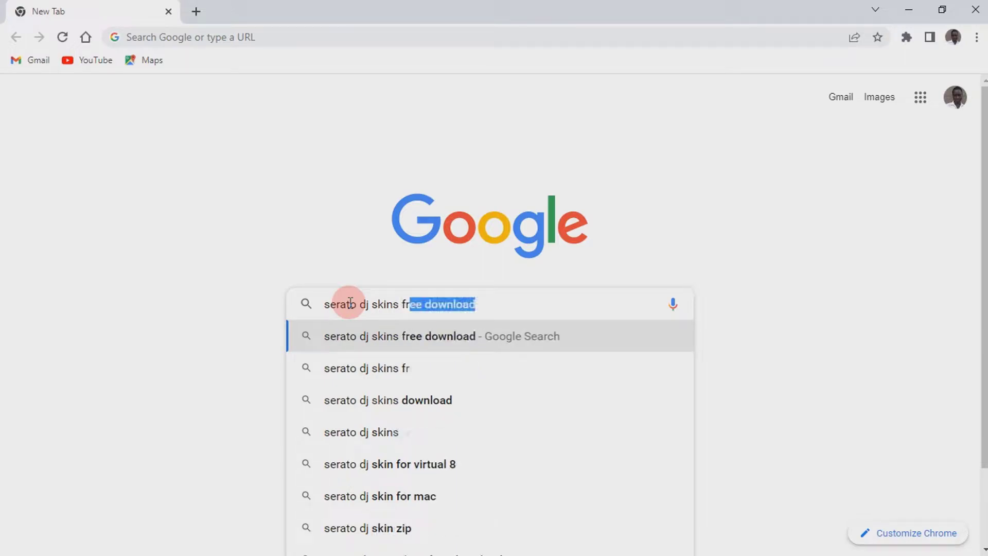
pyautogui.write('ee ')
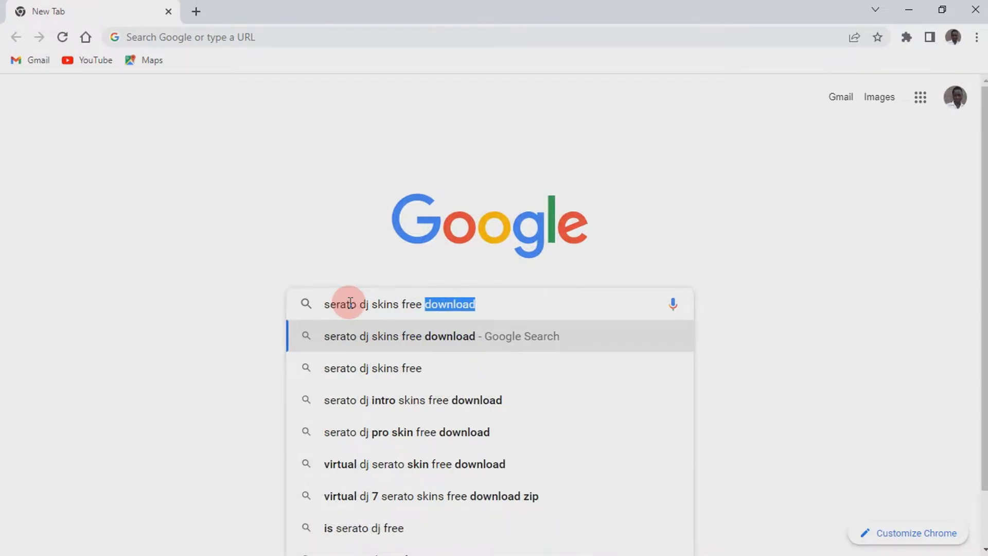
pyautogui.write('dow')
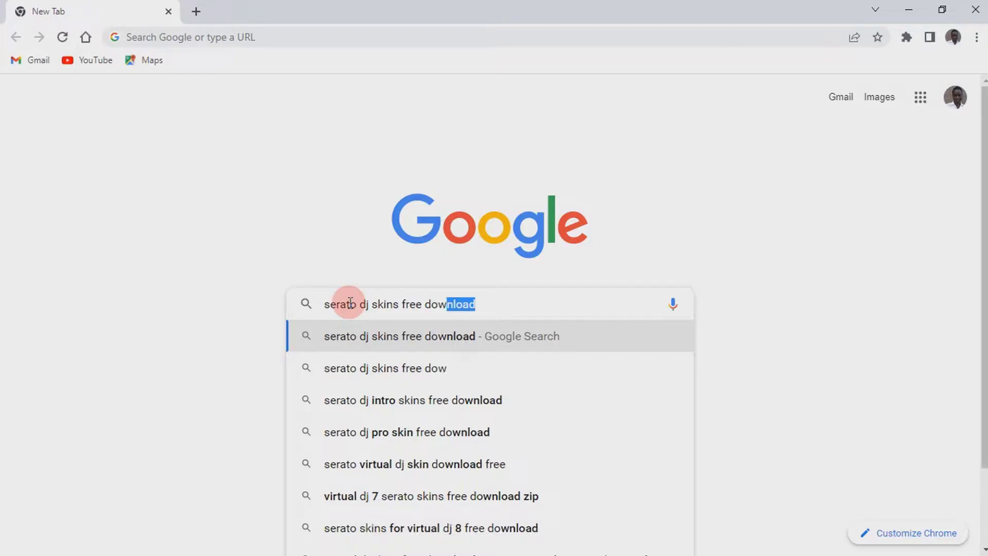
pyautogui.write('nload')
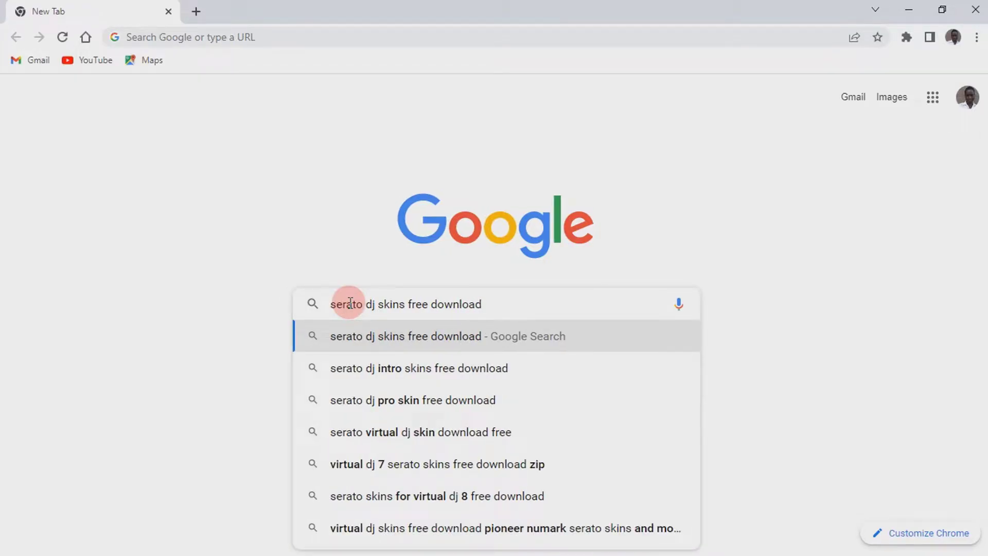
pyautogui.press('Return')
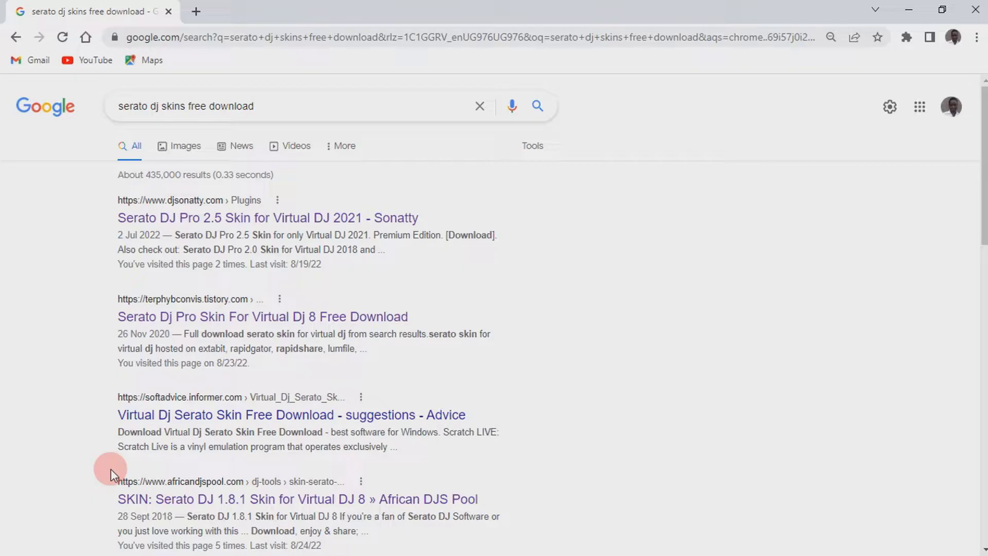
# Step: Open the African DJS Pool search result for the Serato DJ 1.8.1 skin for Virtual DJ 8
pyautogui.click(151, 505)
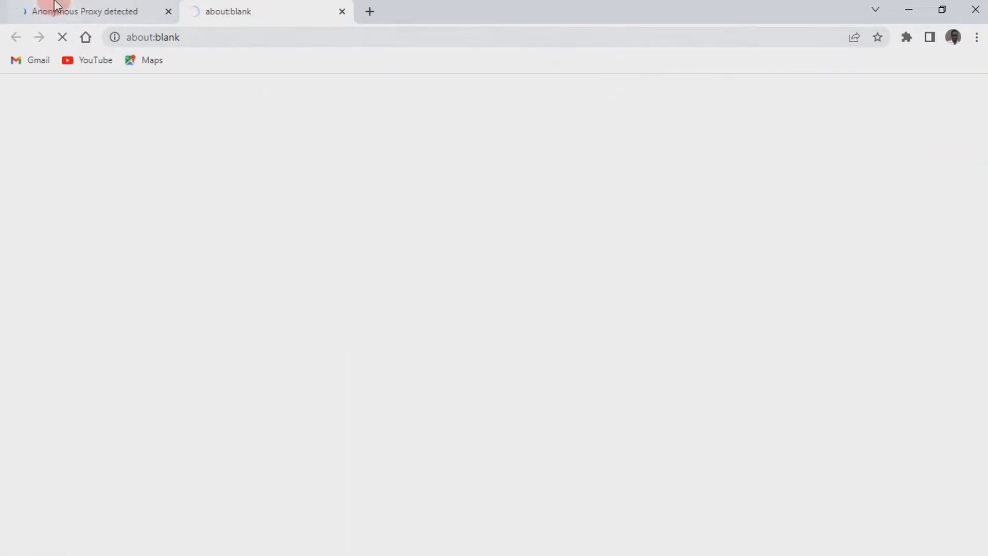
pyautogui.click(54, 6)
pyautogui.click(282, 8)
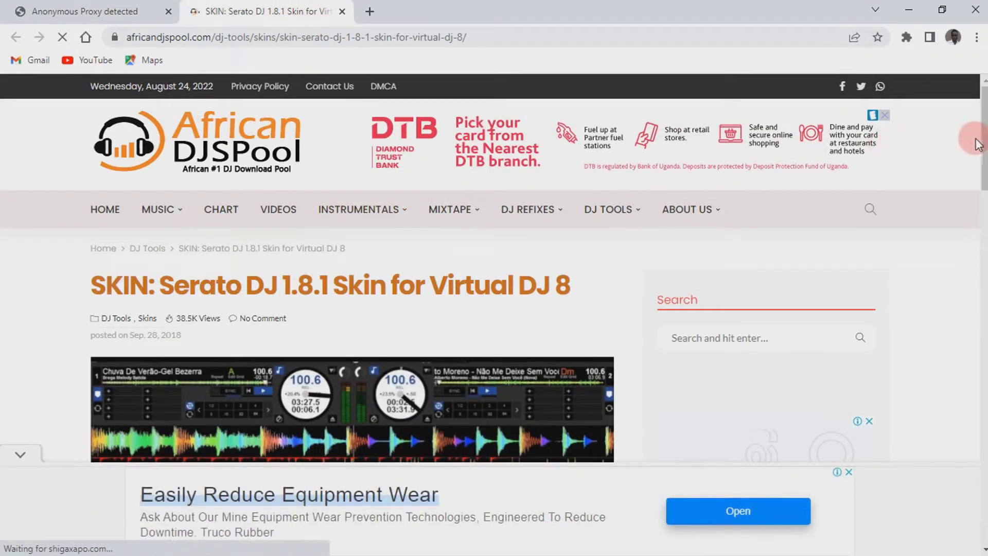
# Step: Download the Serato DJ 1.8.1 skin zip for Virtual DJ 8 from the article and close the browser
pyautogui.scroll(-6, 494, 268)
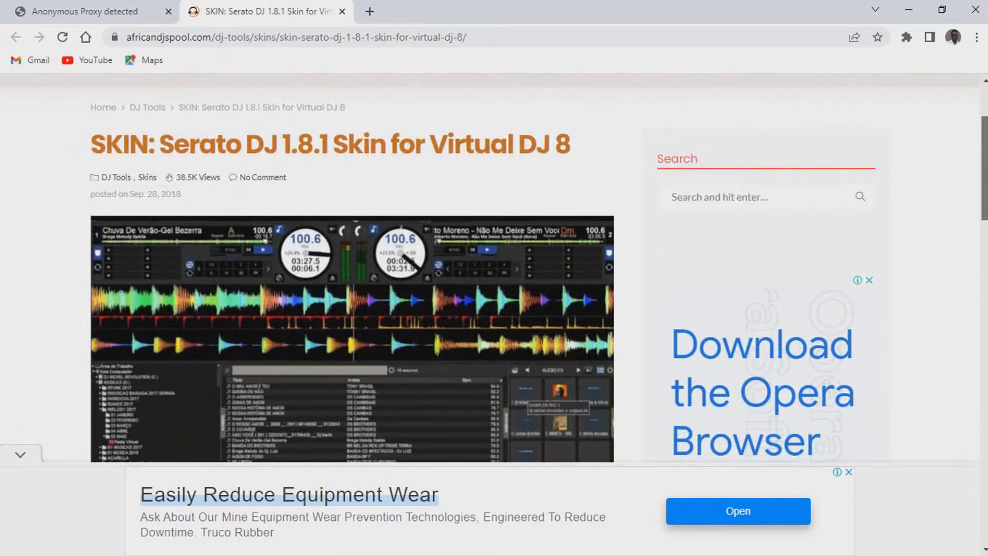
pyautogui.scroll(-6, 494, 268)
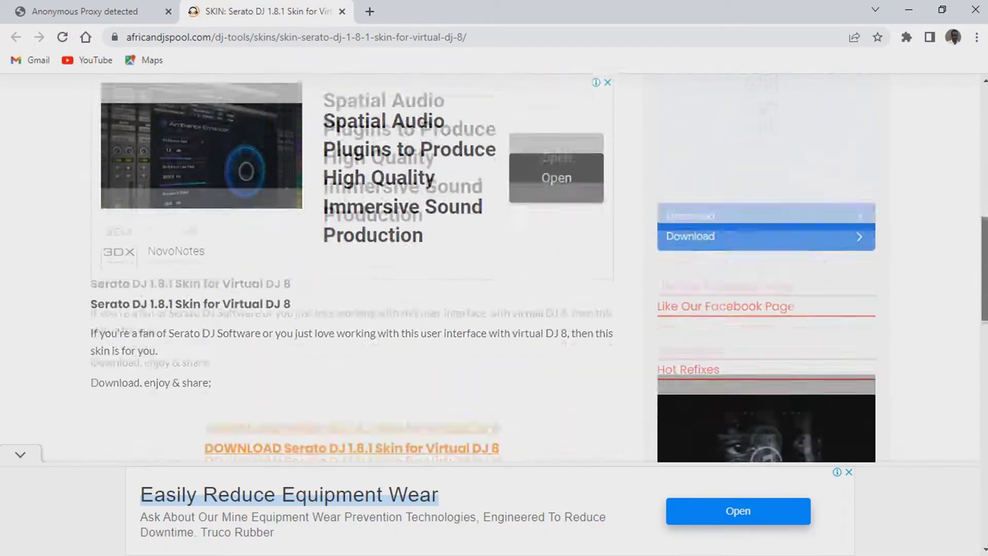
pyautogui.scroll(-3, 494, 268)
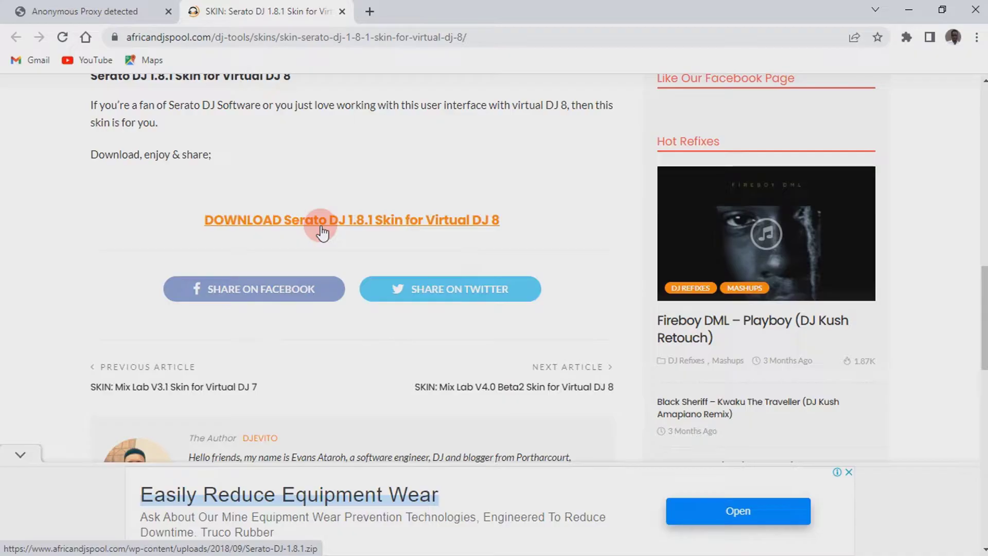
pyautogui.moveTo(980, 302); pyautogui.dragTo(980, 294)
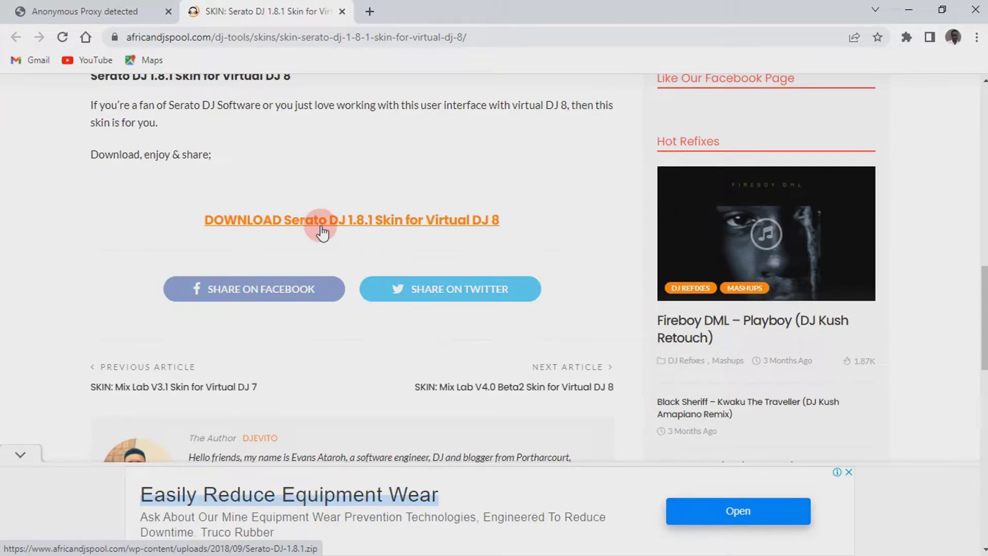
pyautogui.click(321, 226)
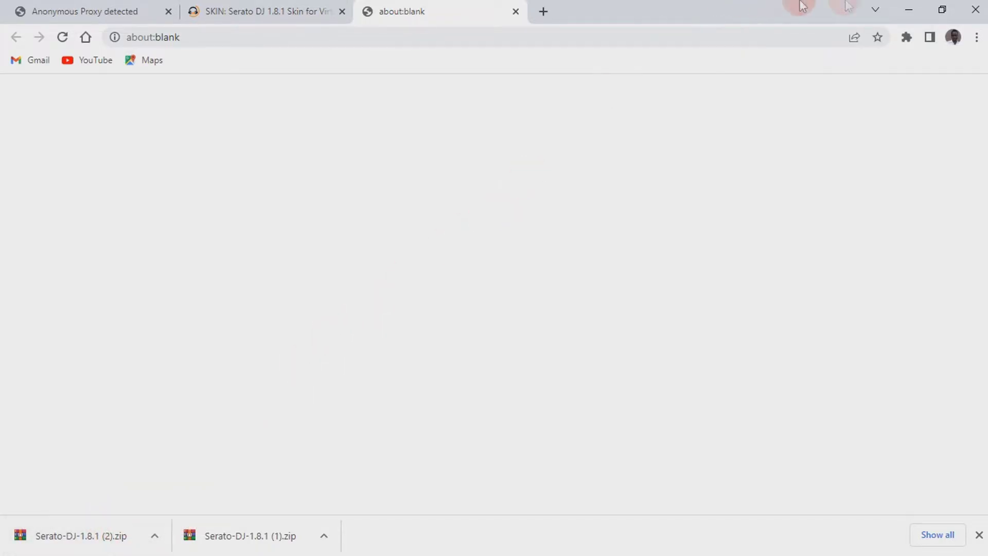
pyautogui.click(974, 8)
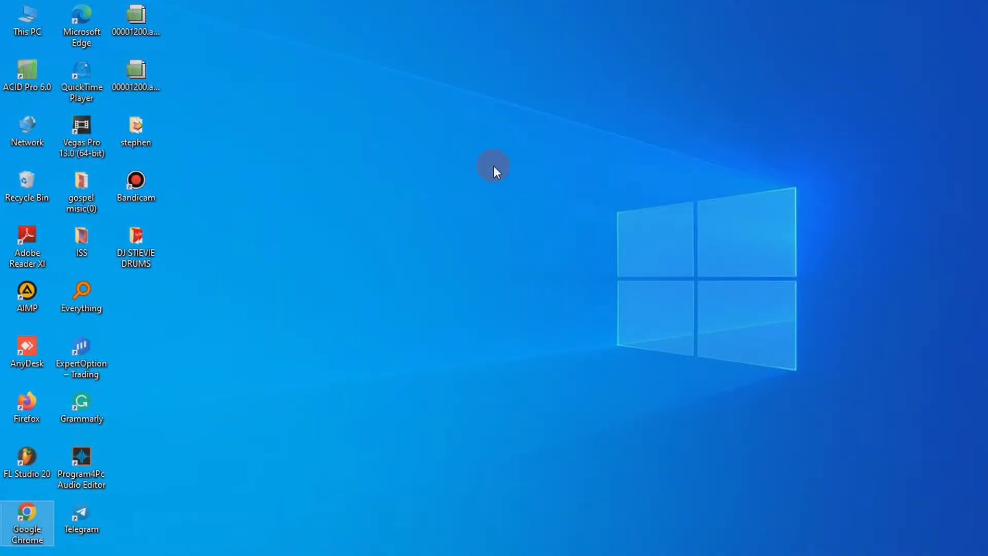
# Step: Move the downloaded Serato-DJ-1.8.1 (2) archive from the Downloads folder to the desktop and close the folder window
pyautogui.press('super+e')
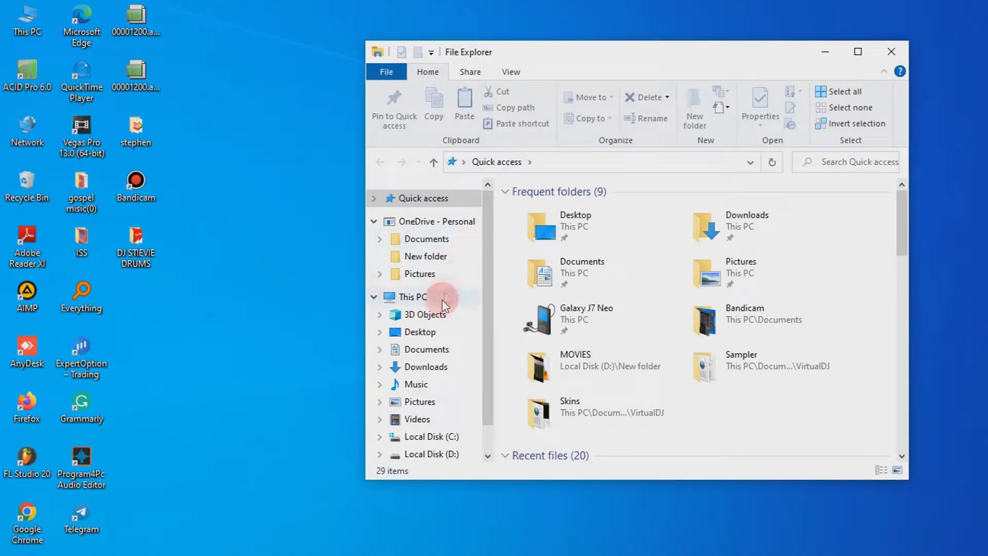
pyautogui.click(430, 368)
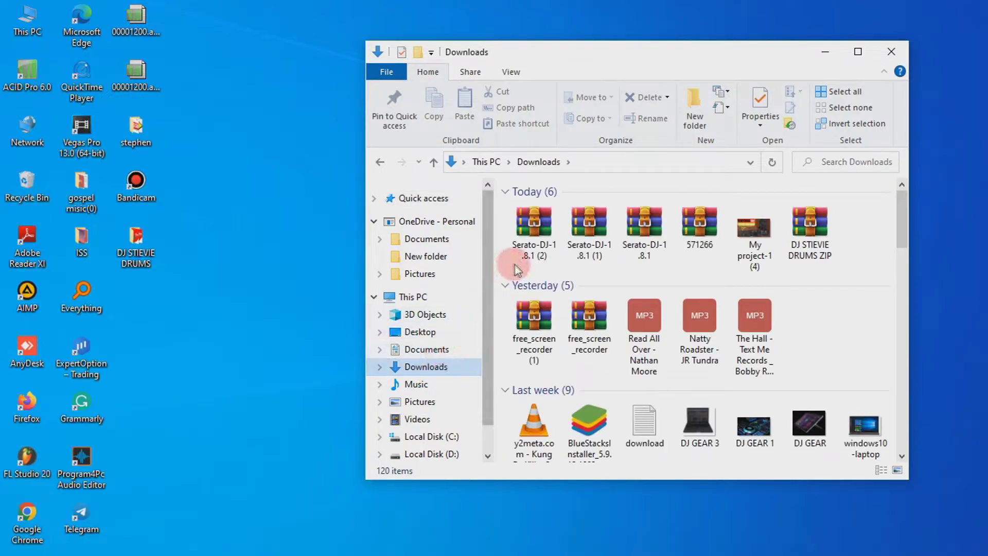
pyautogui.click(538, 238)
pyautogui.hotkey('ctrl', 'x')
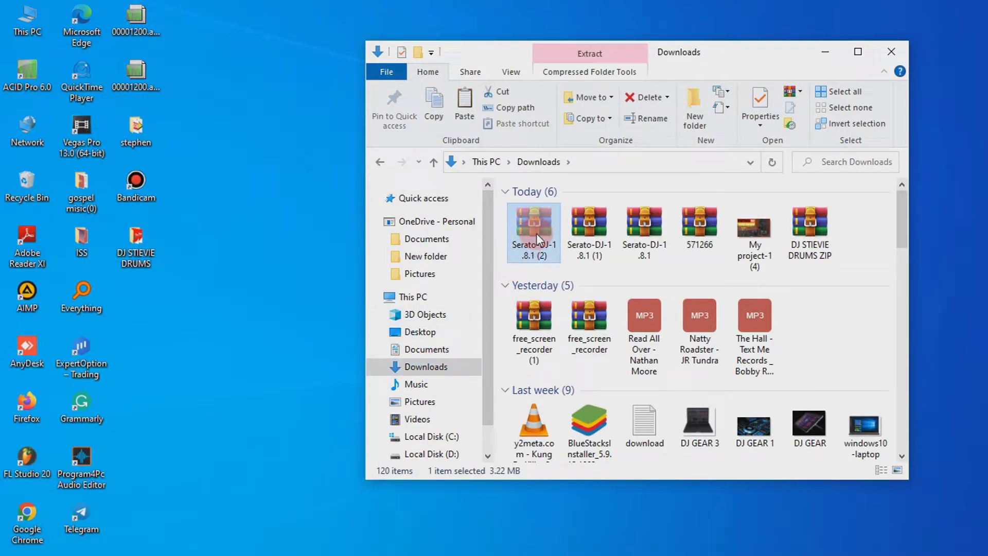
pyautogui.rightClick(264, 287)
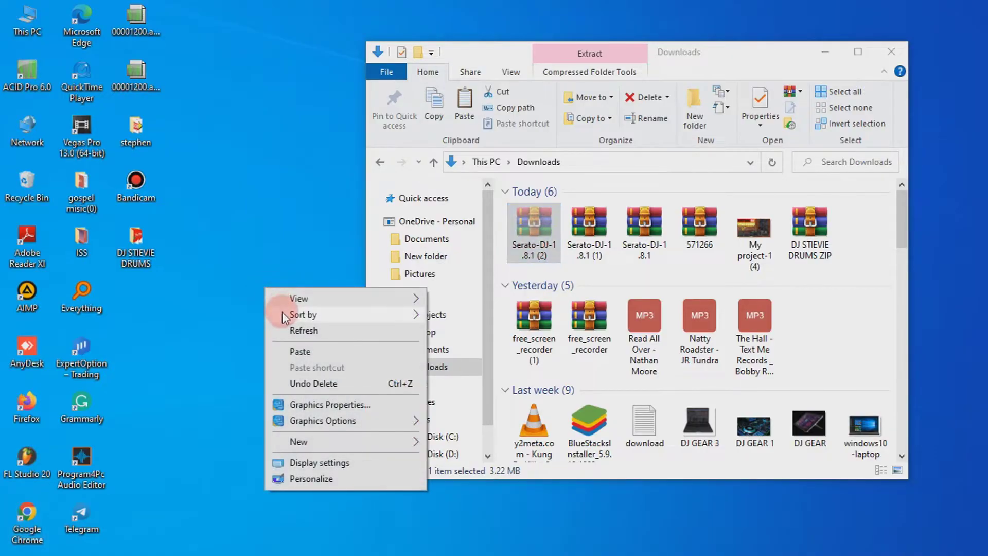
pyautogui.click(284, 352)
pyautogui.rightClick(206, 335)
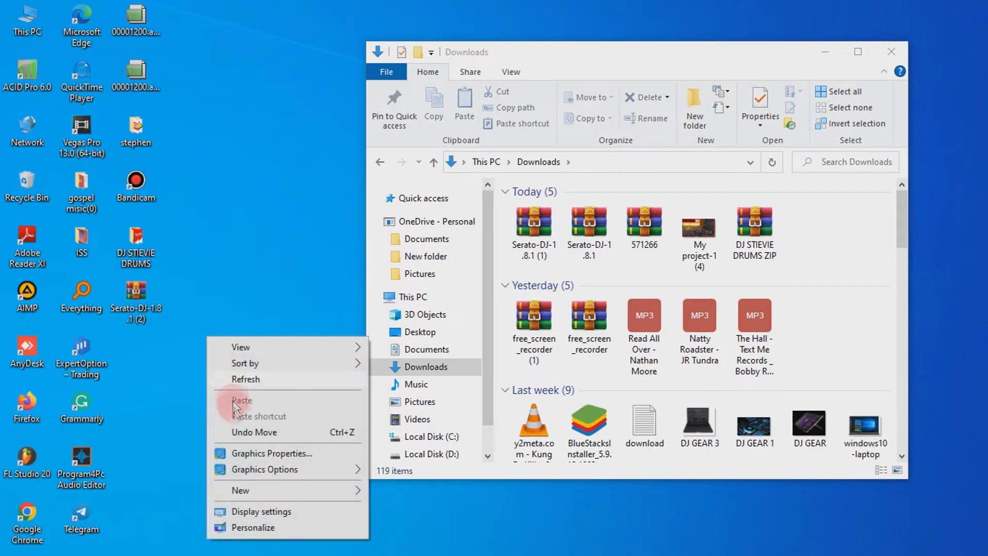
pyautogui.click(234, 384)
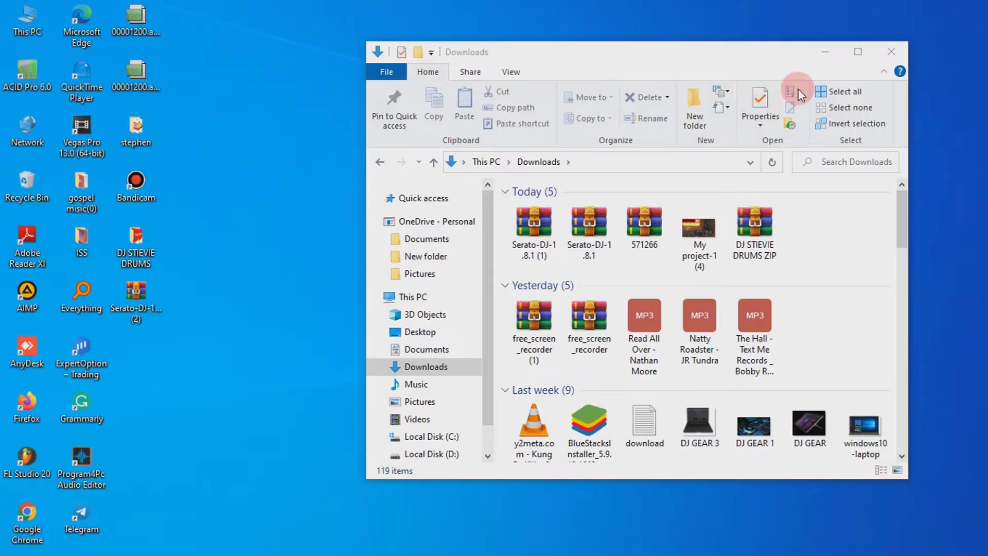
pyautogui.click(890, 54)
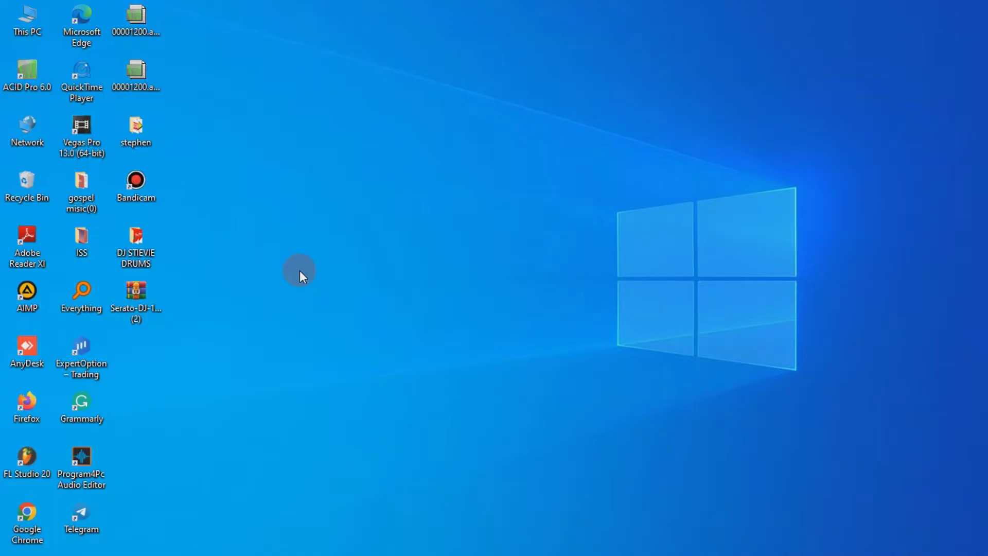
# Step: Open the VirtualDJ folder inside Documents in File Explorer
pyautogui.press('super+e')
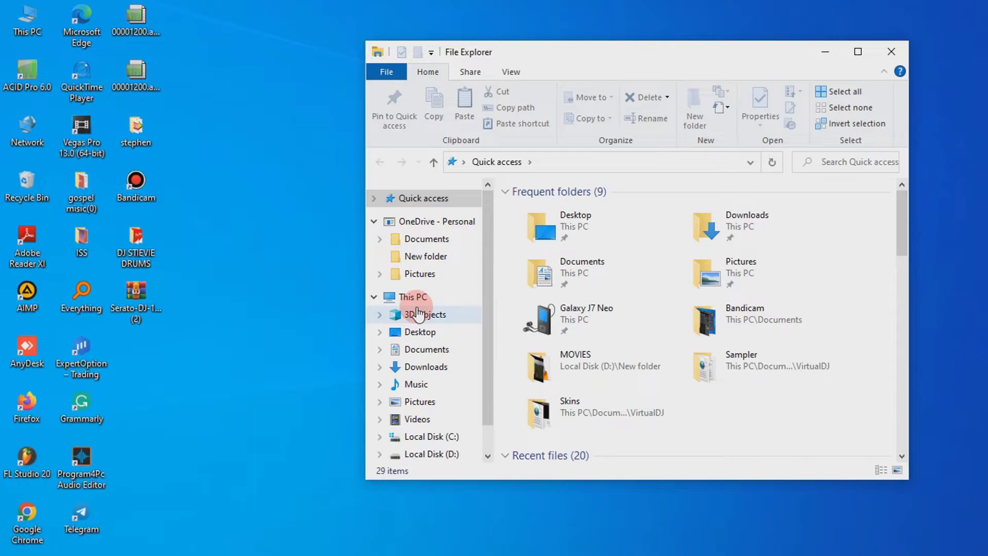
pyautogui.click(421, 351)
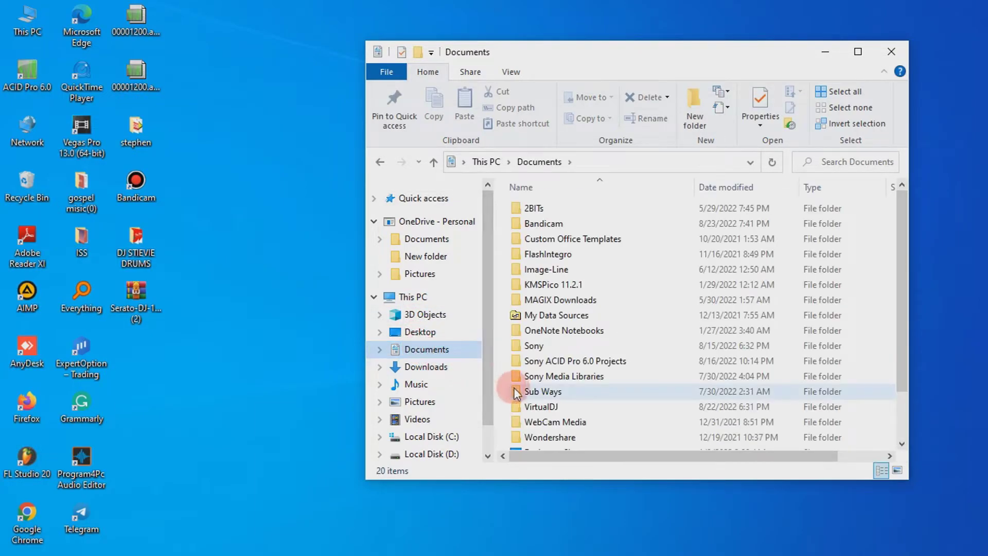
pyautogui.click(537, 407)
pyautogui.doubleClick(537, 407)
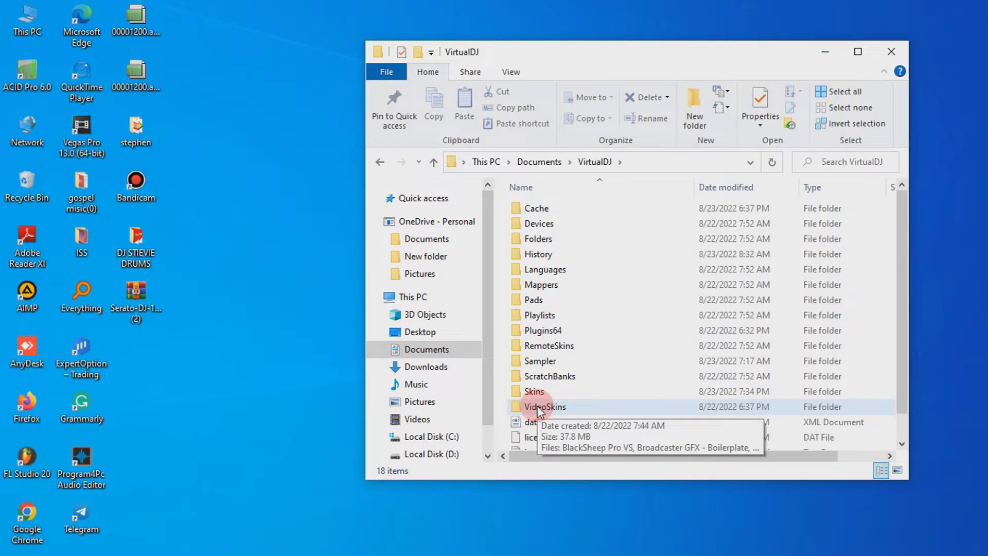
# Step: Move the Serato-DJ-1.8.1 (2) archive from the desktop into the Skins folder of VirtualDJ and close the folder window
pyautogui.doubleClick(537, 393)
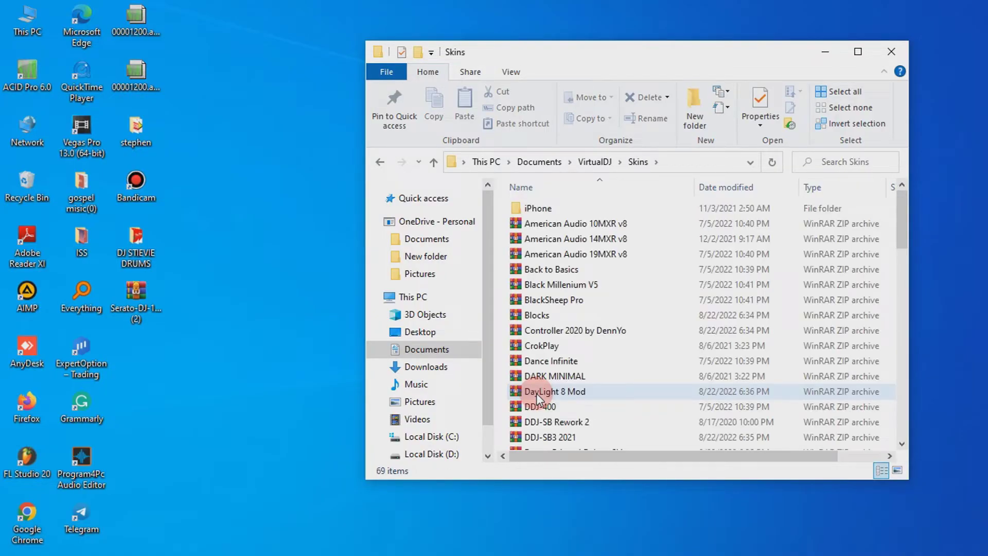
pyautogui.moveTo(902, 227); pyautogui.dragTo(895, 103)
pyautogui.click(146, 287)
pyautogui.moveTo(515, 183); pyautogui.dragTo(308, 270)
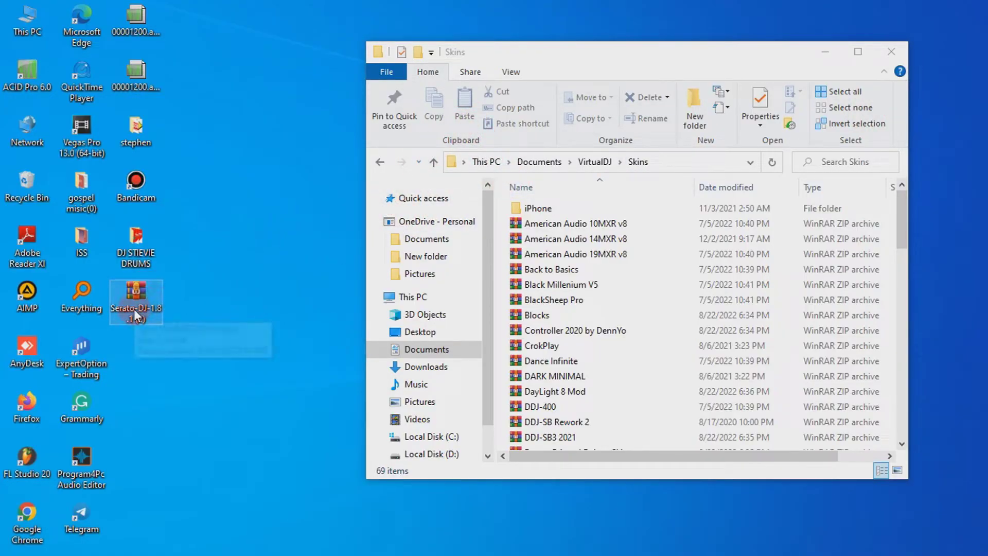
pyautogui.moveTo(136, 308); pyautogui.dragTo(662, 193)
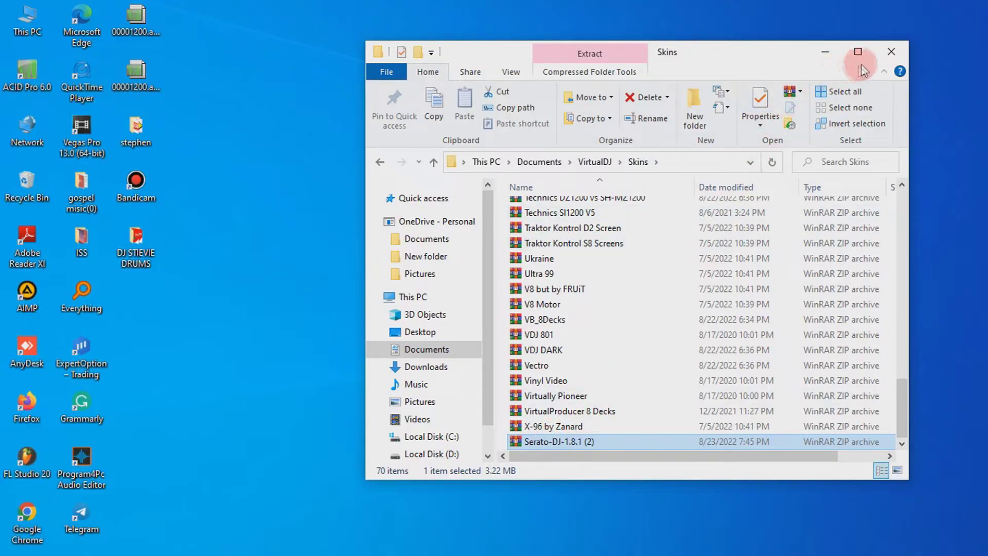
pyautogui.click(898, 52)
pyautogui.moveTo(624, 553)
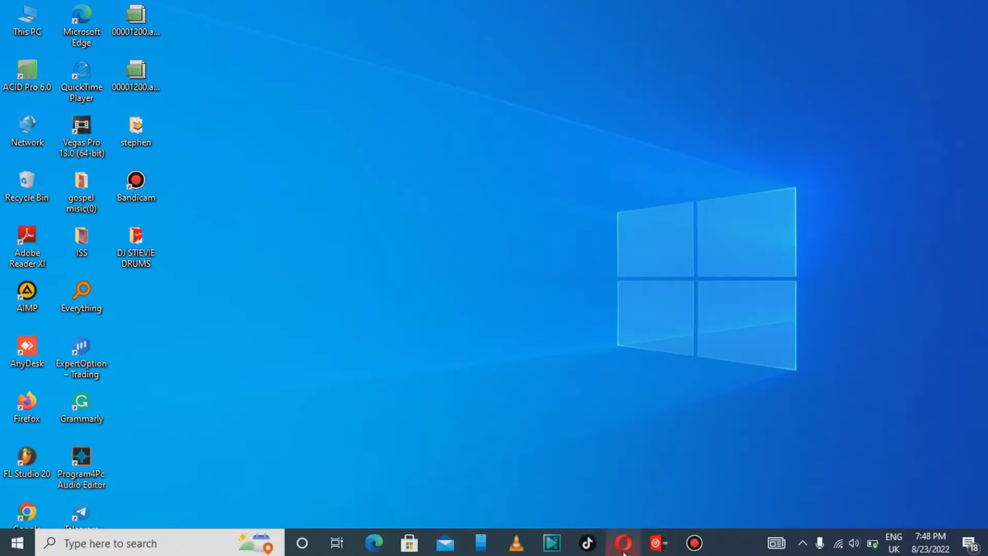
pyautogui.click(658, 543)
pyautogui.click(399, 467)
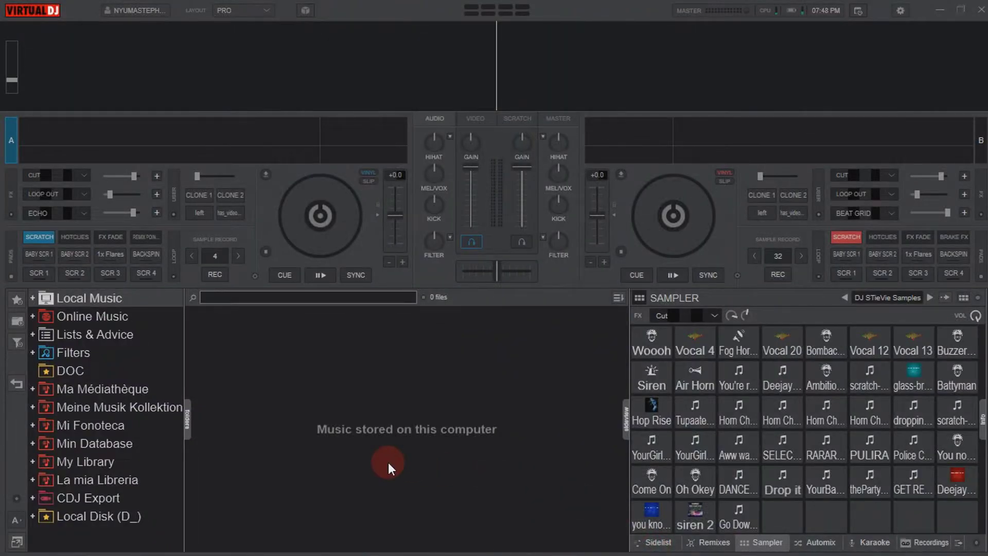
pyautogui.click(901, 11)
pyautogui.click(824, 44)
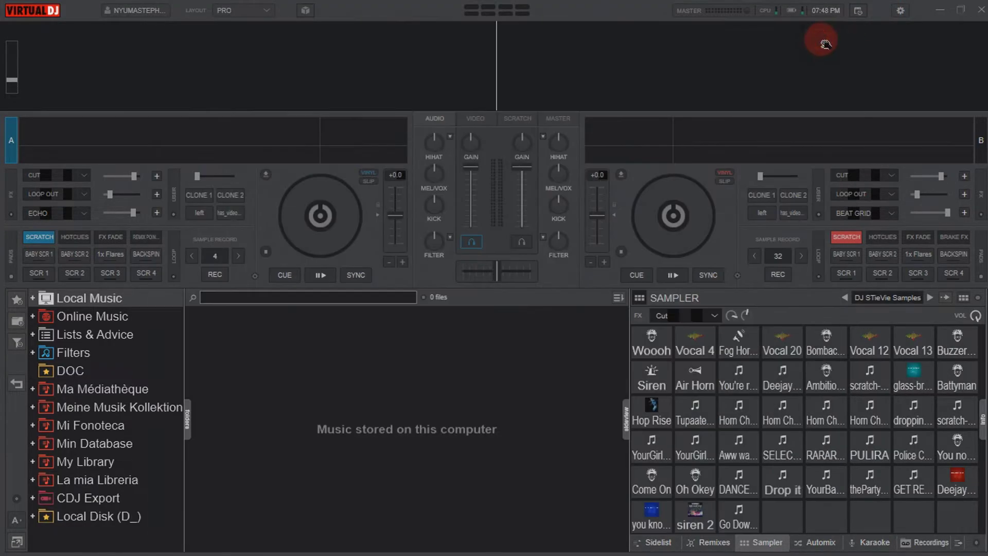
pyautogui.click(981, 9)
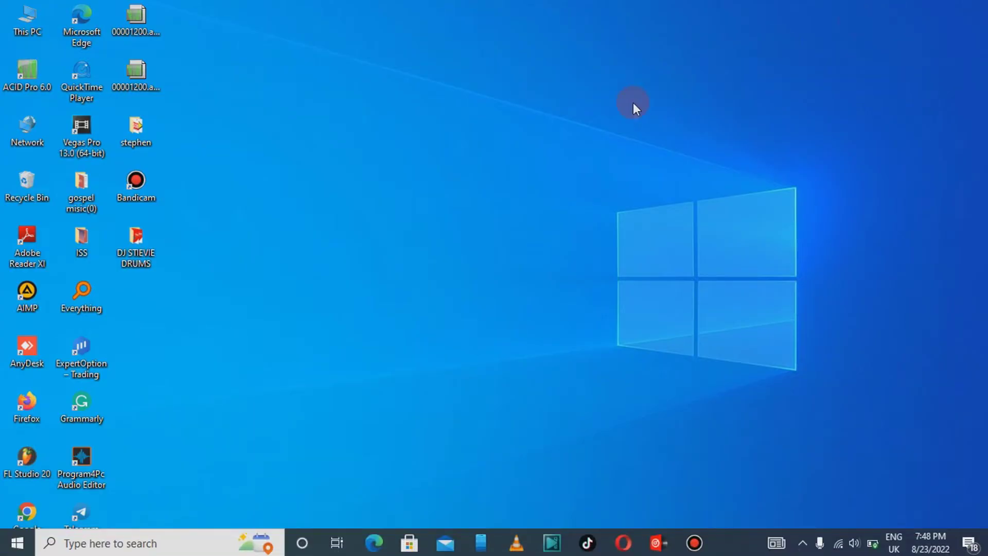
# Step: Launch VirtualDJ and apply Serato-DJ-1.8.1 (2) as the main GUI skin in the interface settings, closing the settings when done
pyautogui.click(654, 551)
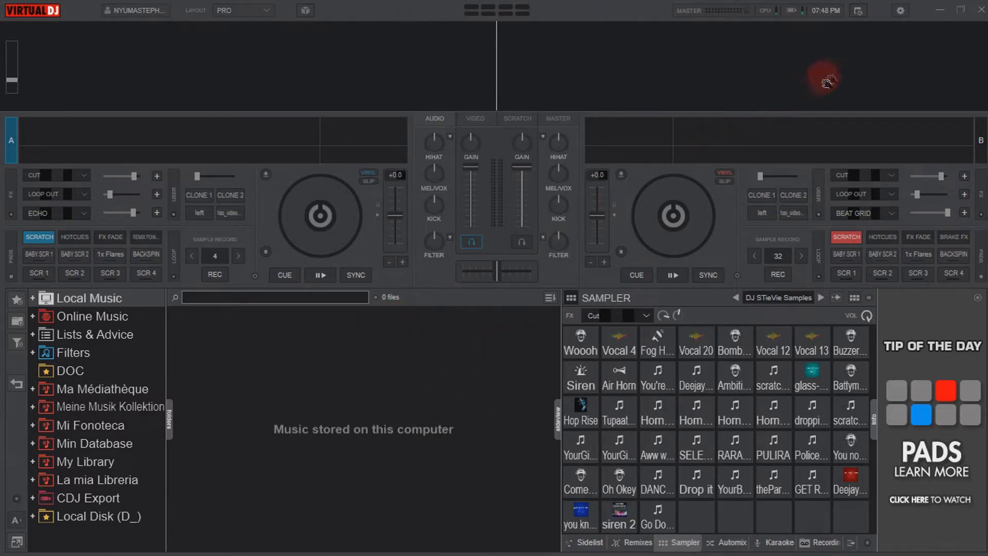
pyautogui.click(899, 11)
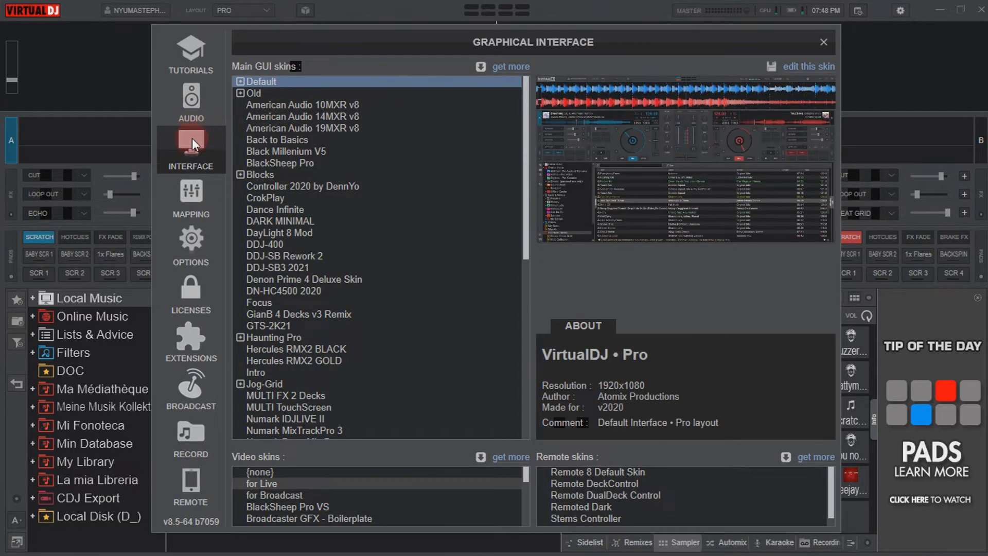
pyautogui.moveTo(524, 168); pyautogui.dragTo(520, 304)
pyautogui.click(309, 298)
pyautogui.click(317, 291)
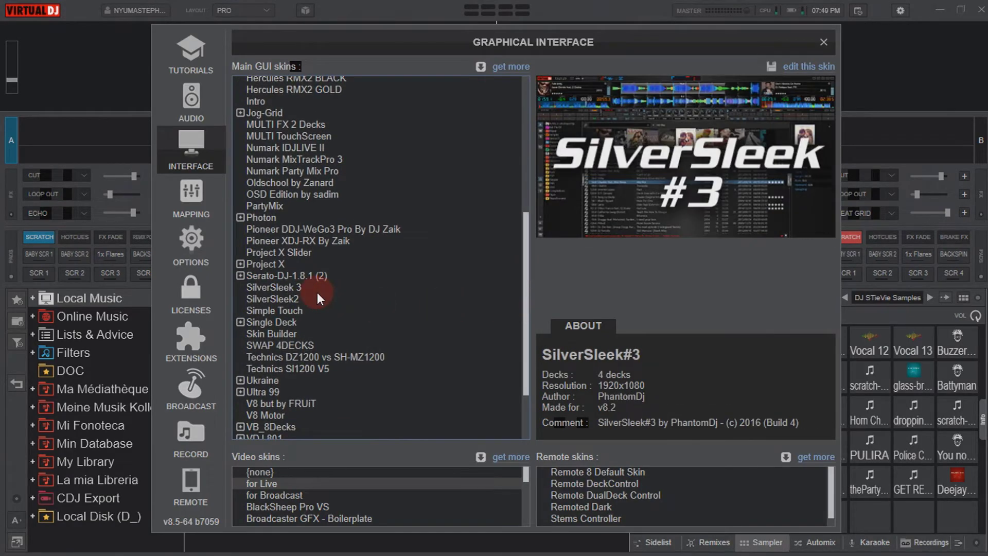
pyautogui.click(265, 277)
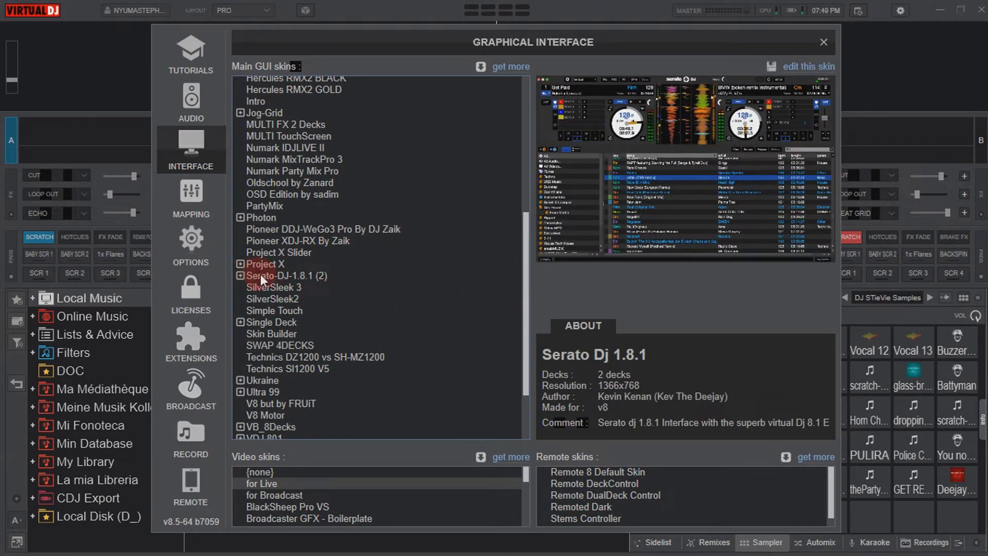
pyautogui.click(237, 286)
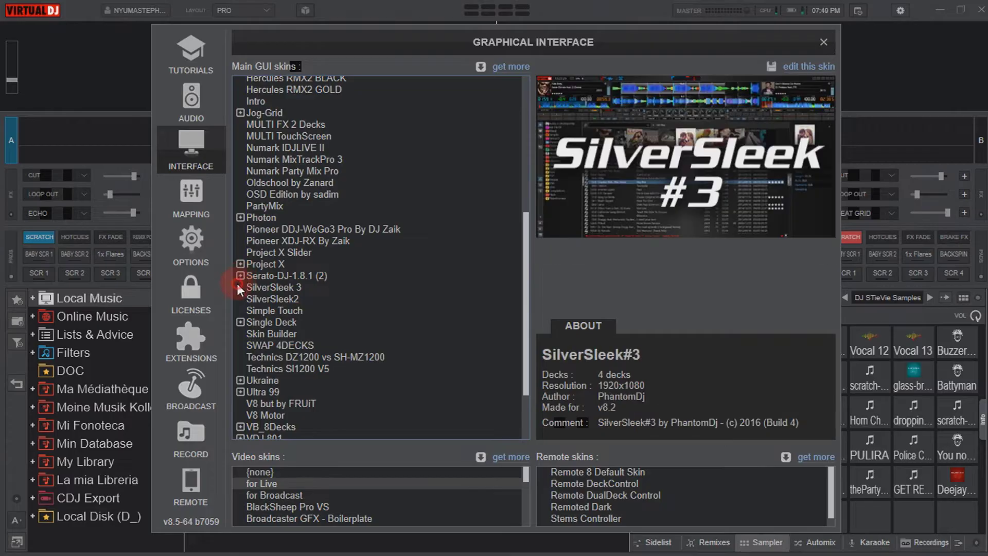
pyautogui.doubleClick(277, 279)
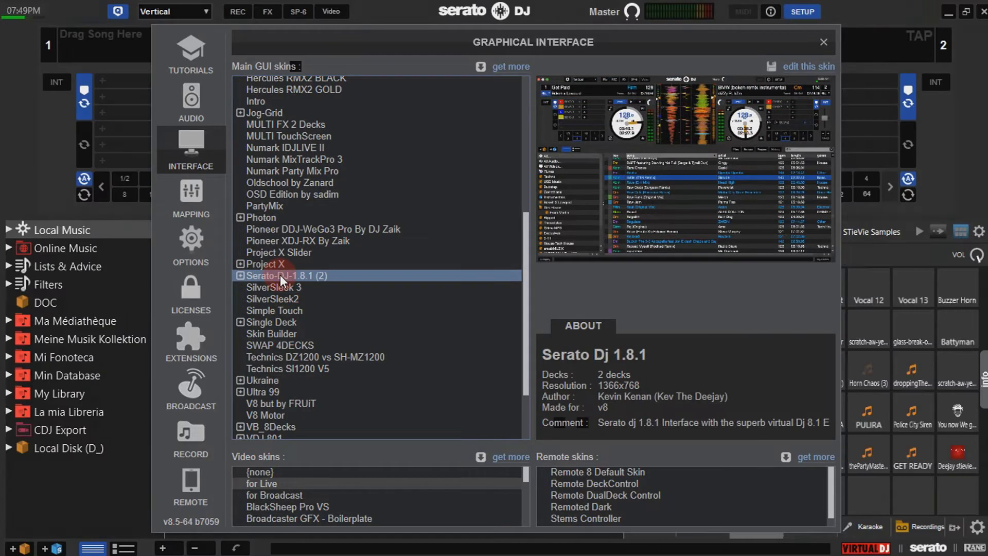
pyautogui.click(823, 41)
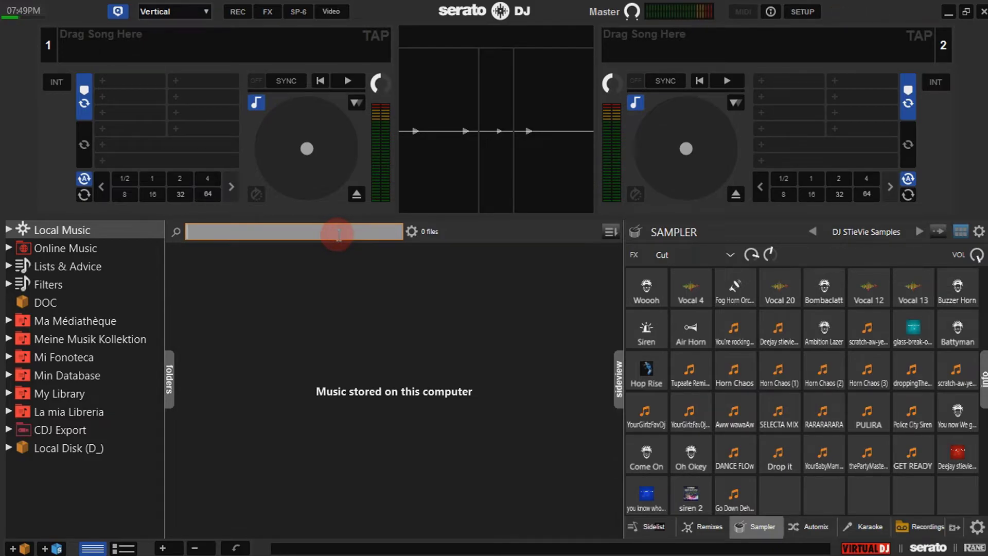
# Step: Search the music library for "fik" and load the first track, Bambi by Mbuzi Gang ft. Fik Fameica, onto deck 1
pyautogui.write('fi')
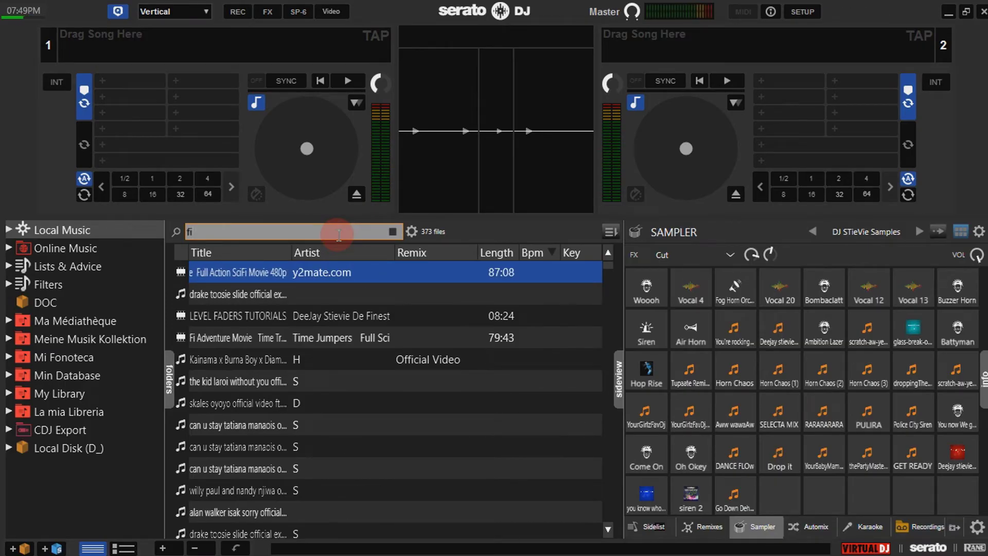
pyautogui.write('k')
pyautogui.moveTo(296, 272); pyautogui.dragTo(288, 144)
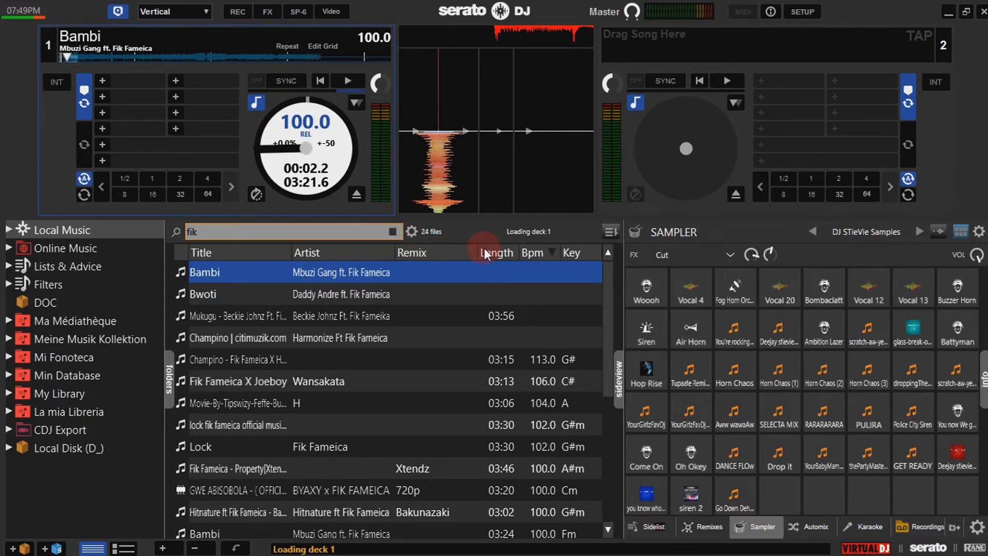
pyautogui.moveTo(484, 231)
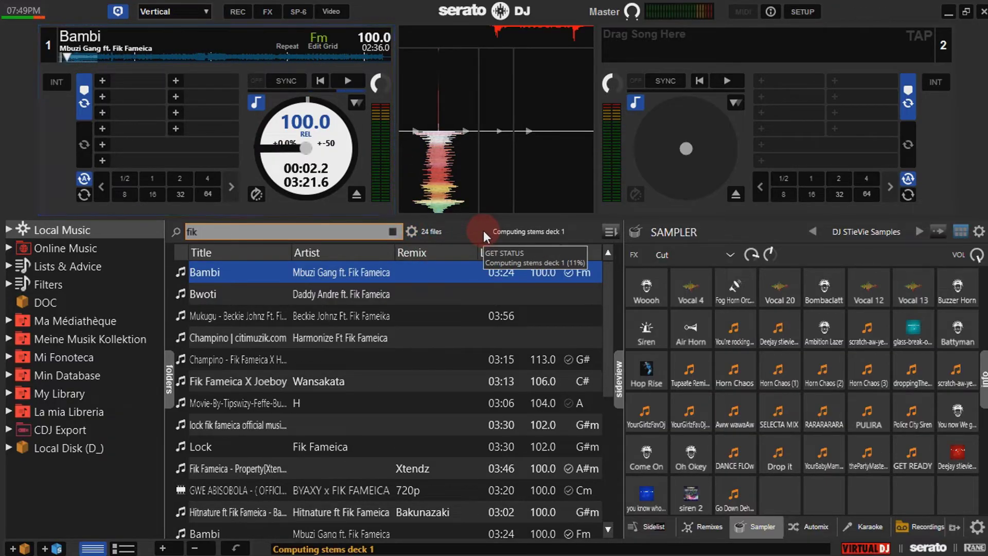